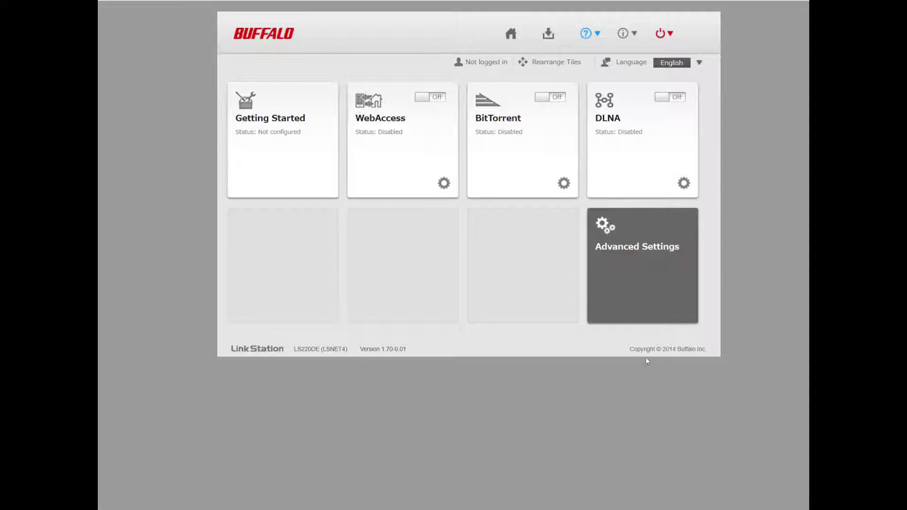
Step: Log in through Advanced Settings with the admin password and go to the Drives settings
{"action": "left_click", "coordinate": [656, 286]}
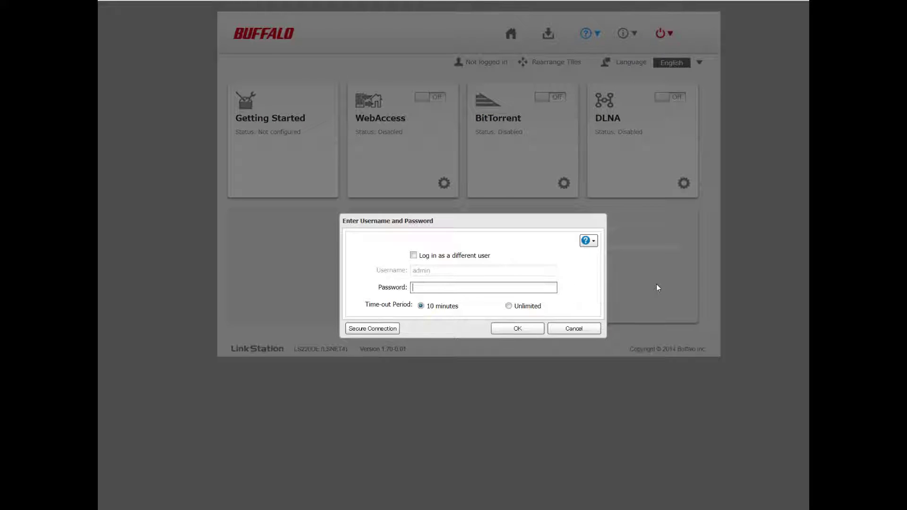
{"action": "key", "text": "Return"}
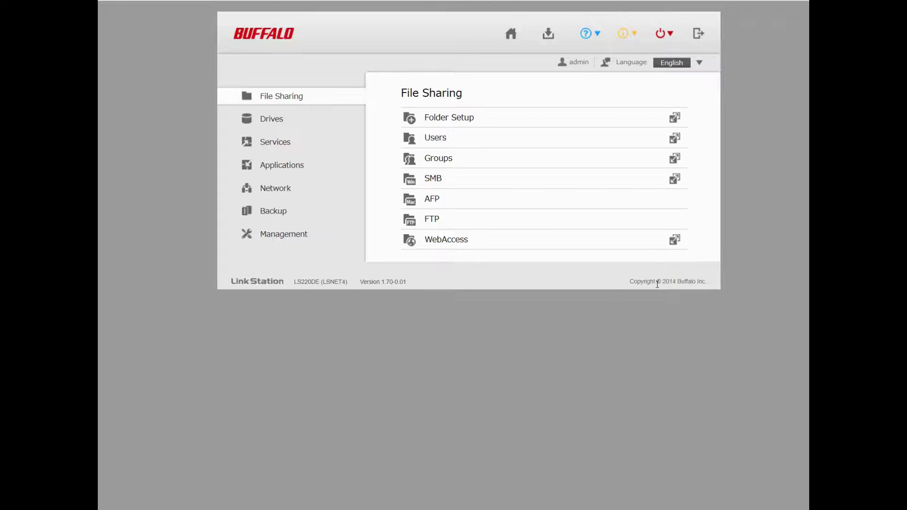
{"action": "left_click", "coordinate": [269, 121]}
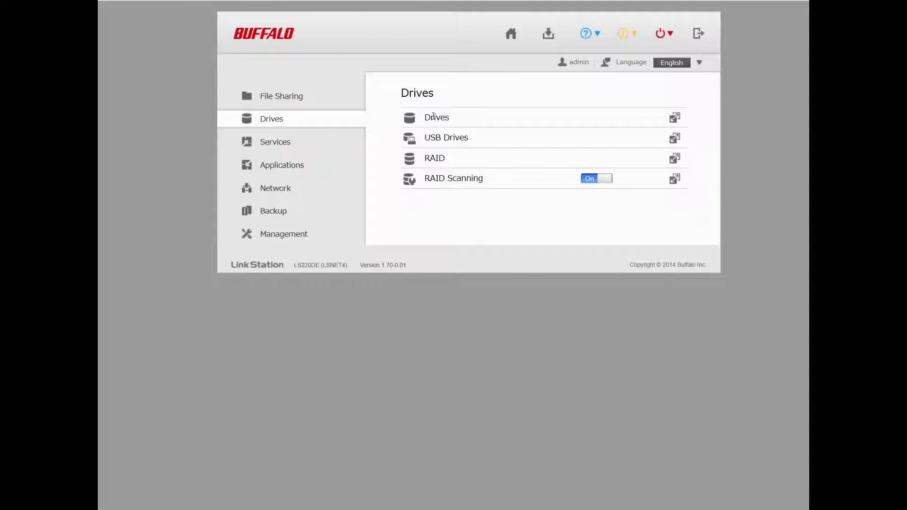
Step: Show the detailed Drives list with Array1 Degraded, Disk 1 normal and Disk 2 unformatted
{"action": "left_click", "coordinate": [674, 119]}
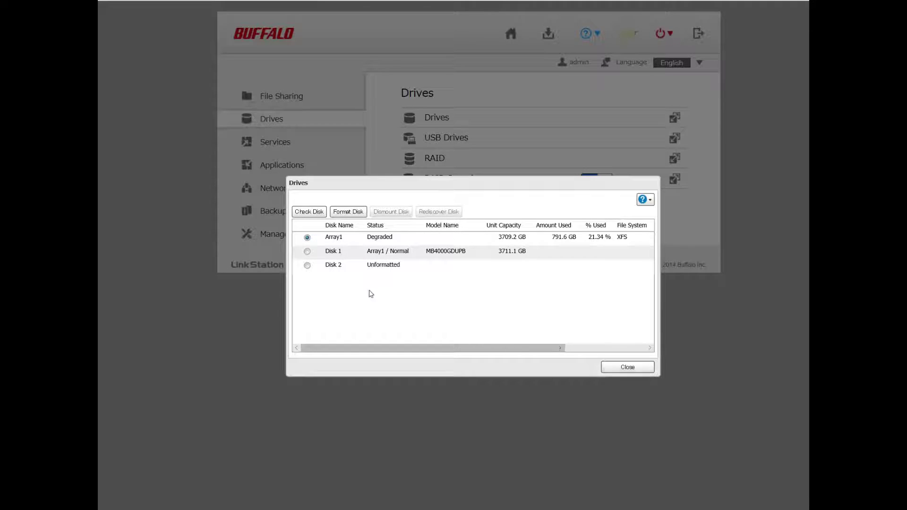
Step: Close the Drives list and open Array1 from the RAID Array List to see its RAID1 settings
{"action": "left_click", "coordinate": [640, 367]}
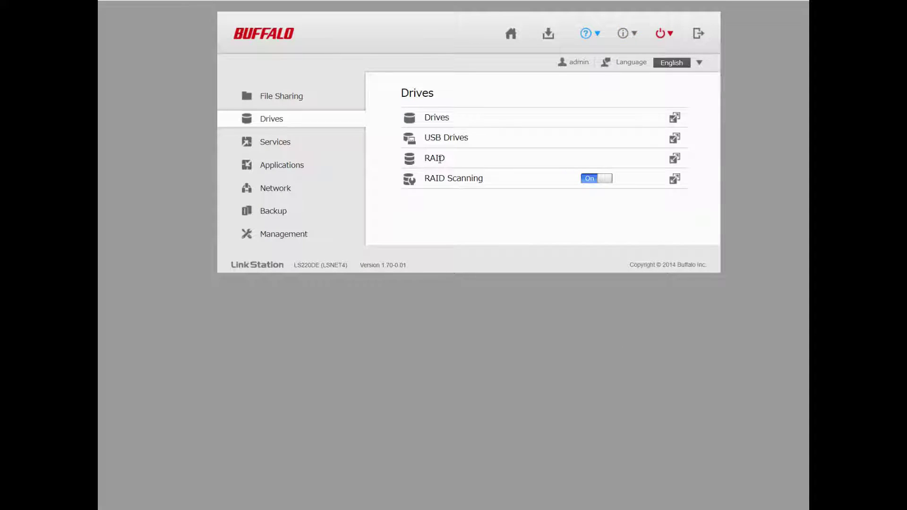
{"action": "left_click", "coordinate": [674, 158]}
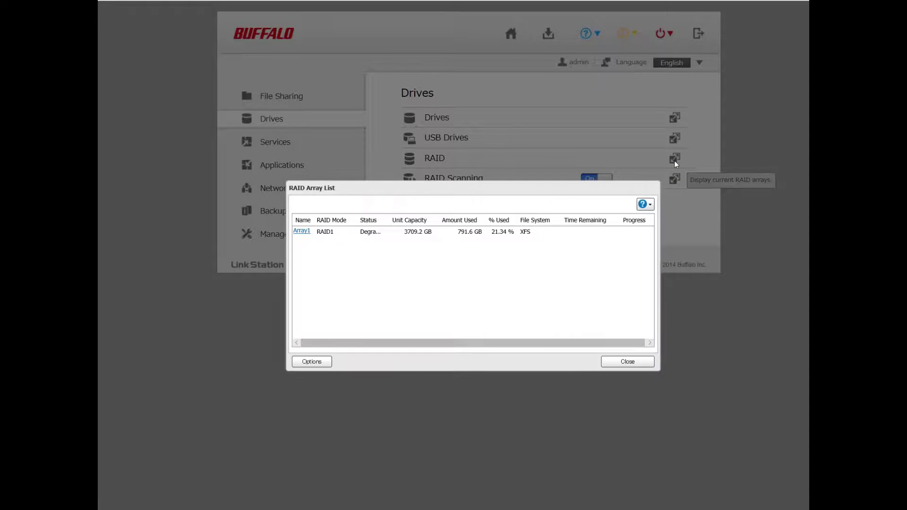
{"action": "left_click", "coordinate": [303, 232]}
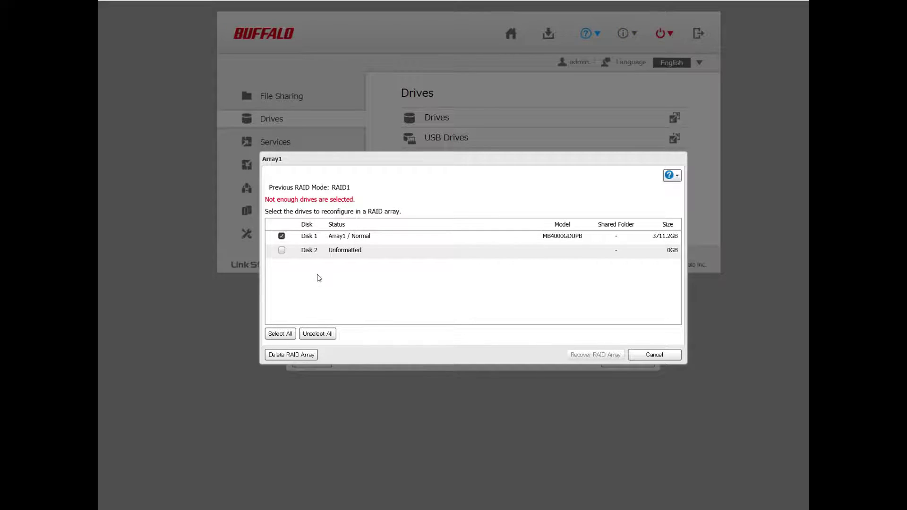
Step: Tick Disk 2 alongside Disk 1 for Array1 and start Recover RAID Array
{"action": "left_click", "coordinate": [281, 251]}
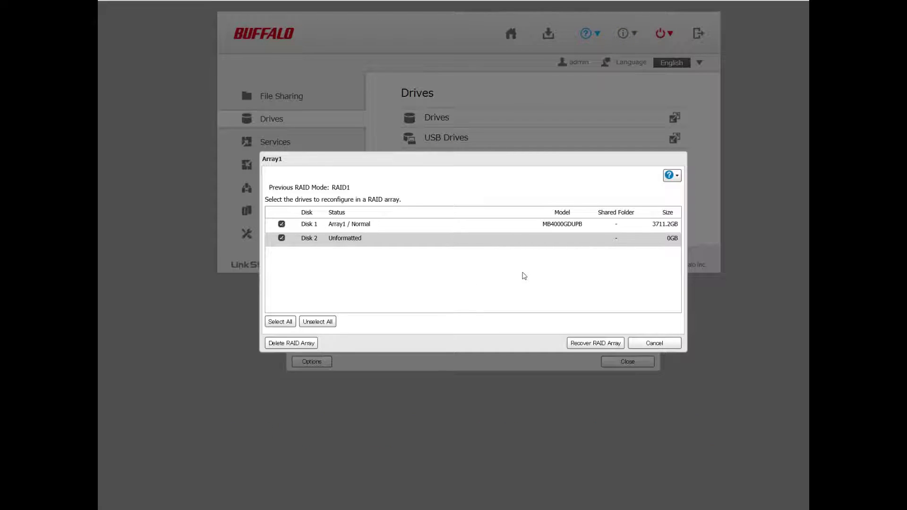
{"action": "left_click", "coordinate": [592, 344]}
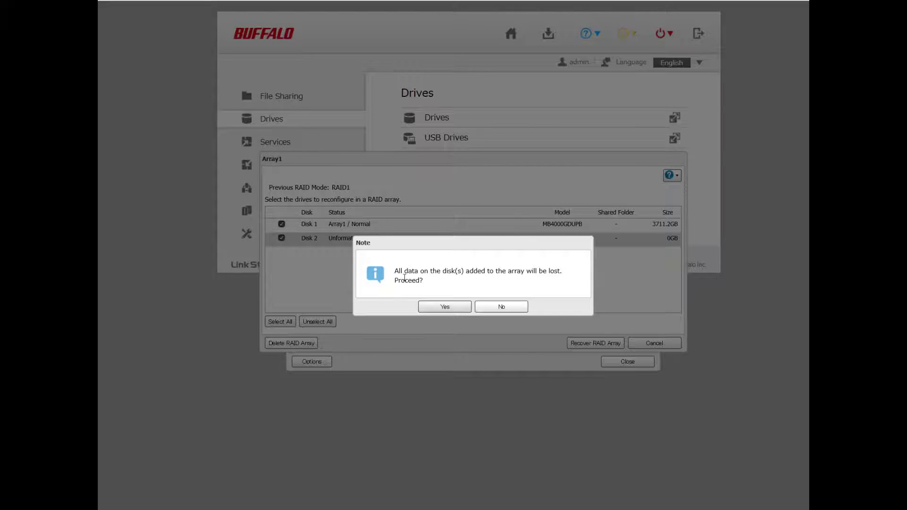
Step: Accept the data-loss warning and confirm the Array1 recovery with the displayed confirmation number
{"action": "left_click", "coordinate": [443, 307]}
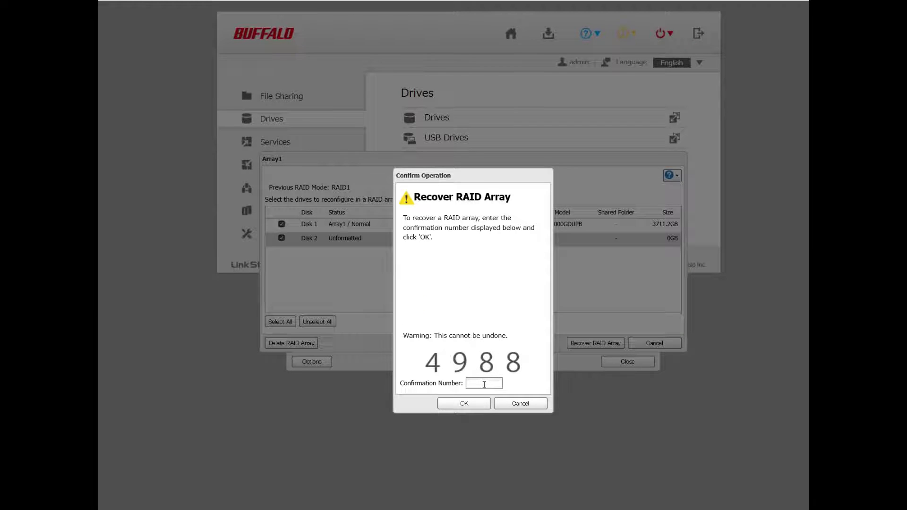
{"action": "type", "text": "4988"}
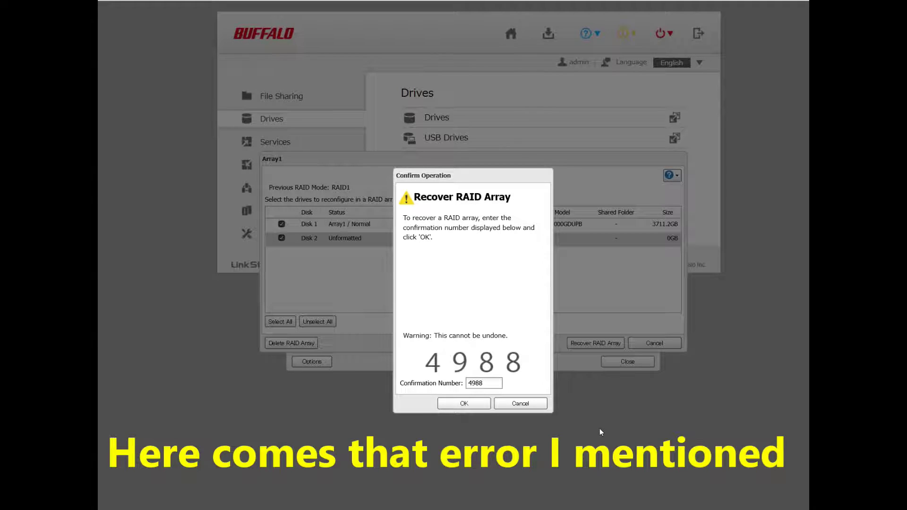
{"action": "left_click", "coordinate": [471, 402]}
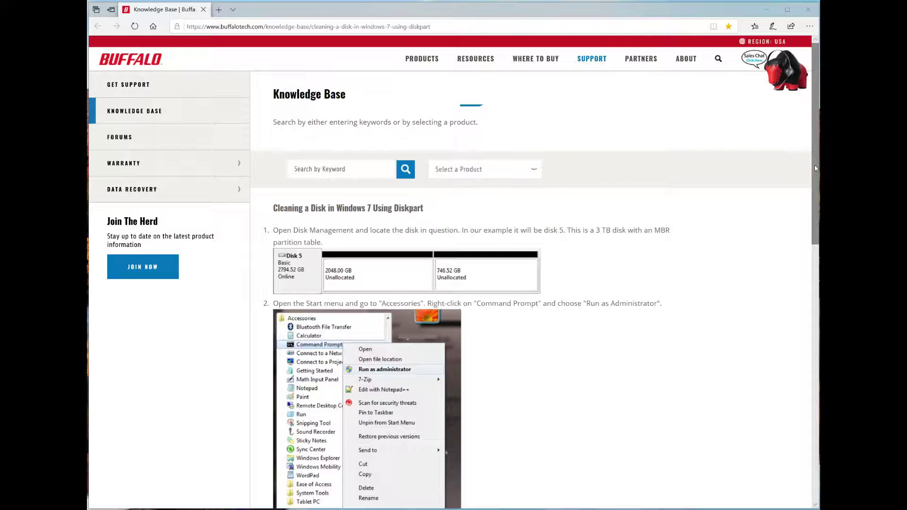
Step: Scroll the article to the diskpart steps and place the admin Command Prompt beside it
{"action": "scroll", "coordinate": [814, 168], "scroll_direction": "down", "scroll_amount": 2}
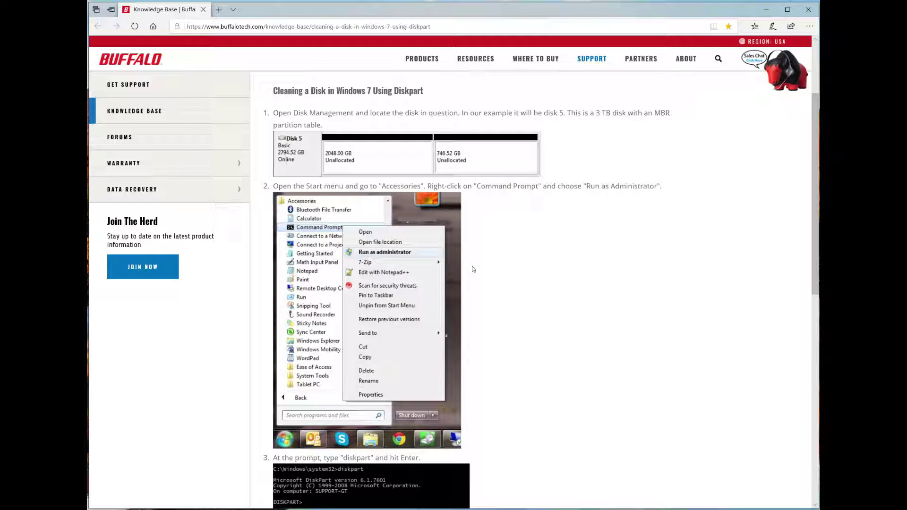
{"action": "key", "text": "alt+Tab"}
{"action": "left_click_drag", "start_coordinate": [597, 209], "coordinate": [610, 204]}
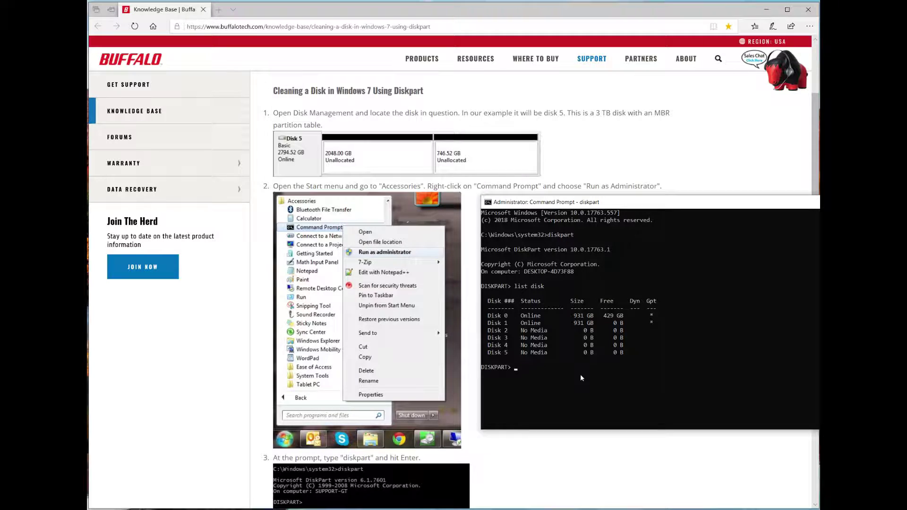
Step: List disks in diskpart to find the new 3726 GB Disk 6, then check the article's next steps
{"action": "key", "text": "Up"}
{"action": "key", "text": "Return"}
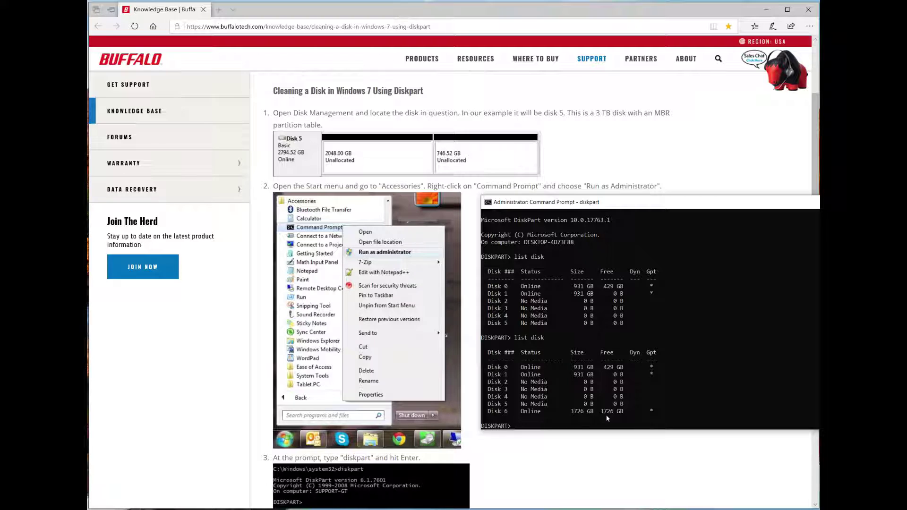
{"action": "left_click", "coordinate": [808, 128]}
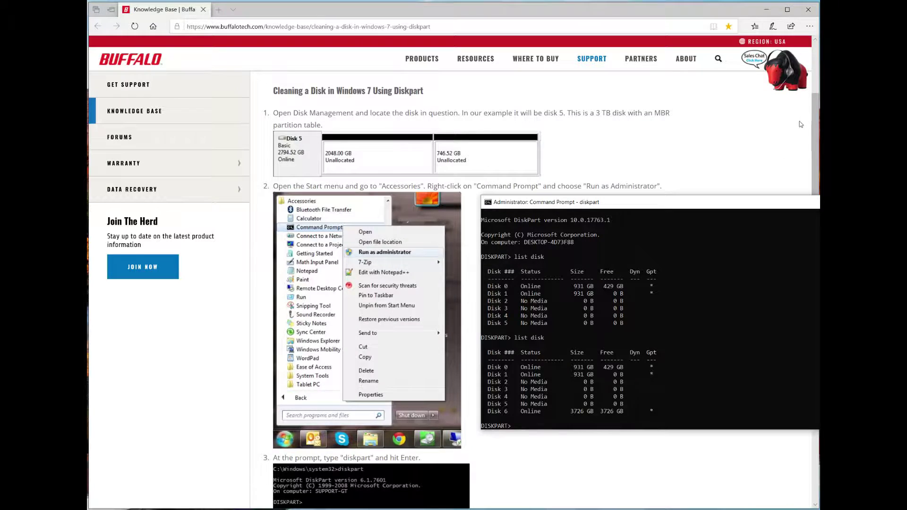
{"action": "scroll", "coordinate": [367, 345], "scroll_direction": "down", "scroll_amount": 5}
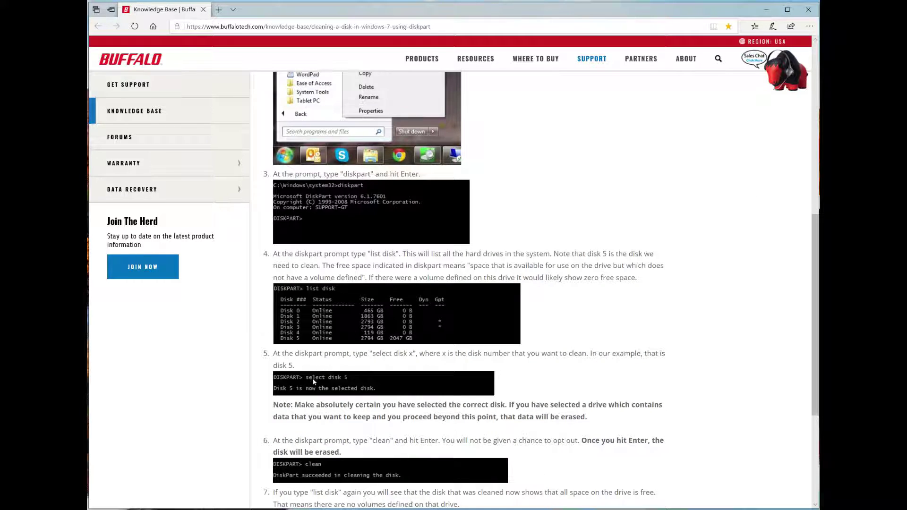
{"action": "scroll", "coordinate": [355, 398], "scroll_direction": "down", "scroll_amount": 3}
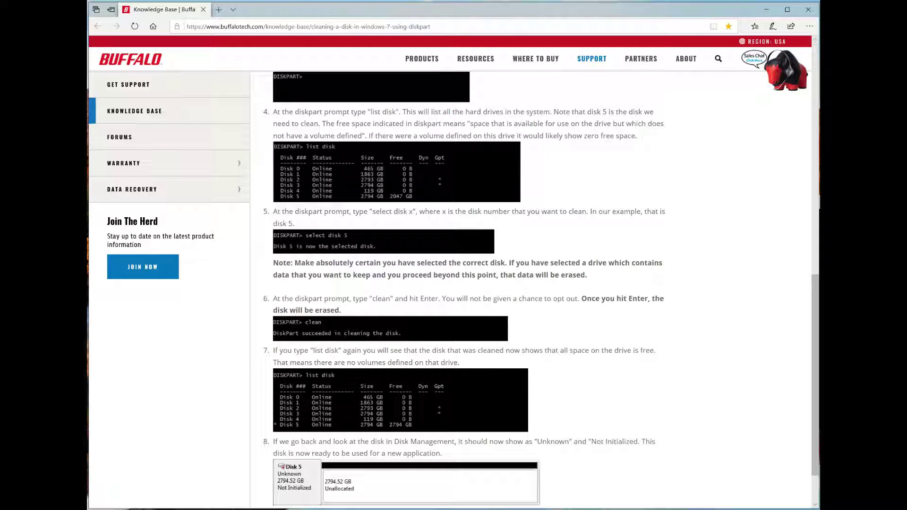
{"action": "key", "text": "alt+Tab"}
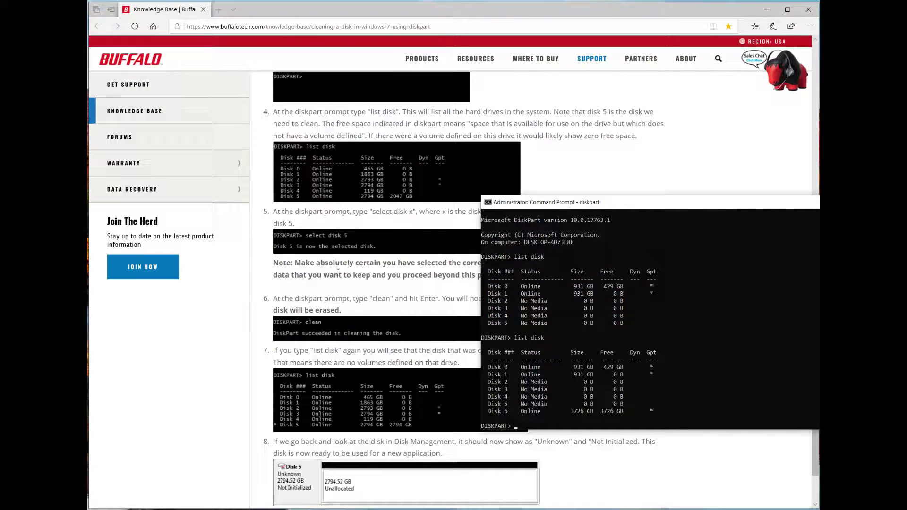
Step: Select Disk 6 and wipe it with diskpart's clean command
{"action": "type", "text": "select disk 6"}
{"action": "key", "text": "Return"}
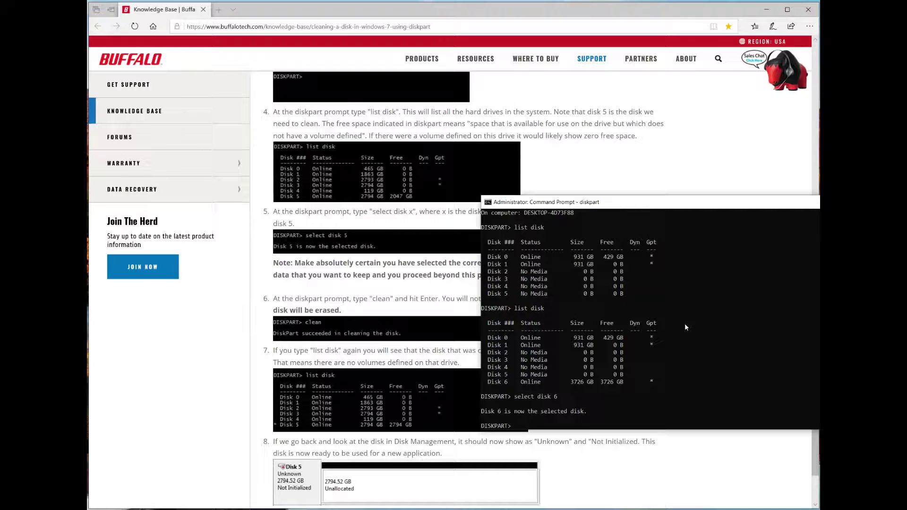
{"action": "type", "text": "clean"}
{"action": "key", "text": "Return"}
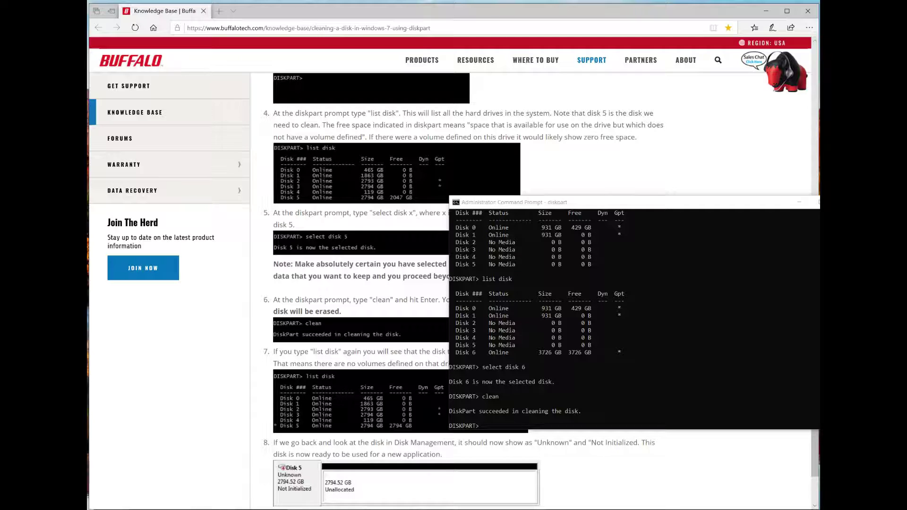
Step: Open Disk Partition Result.PNG from the Scratch folder in File Explorer
{"action": "key", "text": "alt+Tab"}
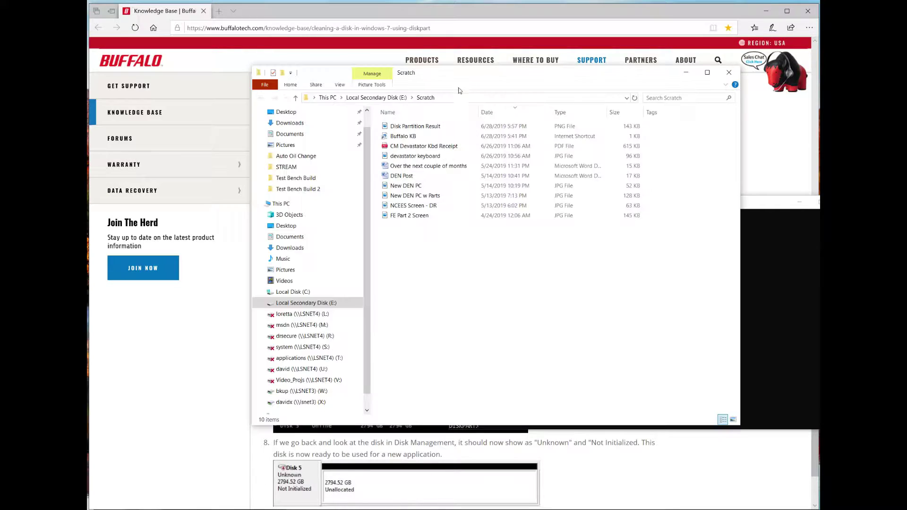
{"action": "double_click", "coordinate": [429, 126]}
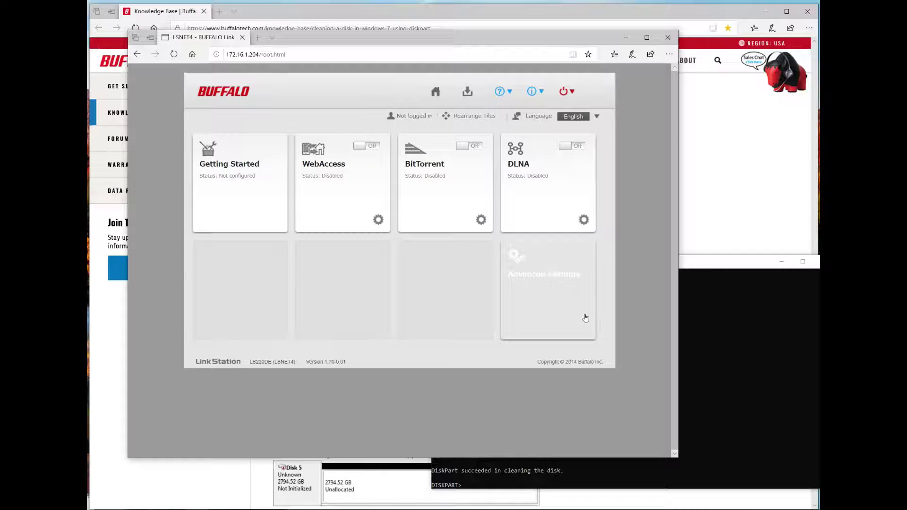
Step: Log in as admin with the session set never to time out, then show the Drives page
{"action": "left_click", "coordinate": [552, 292]}
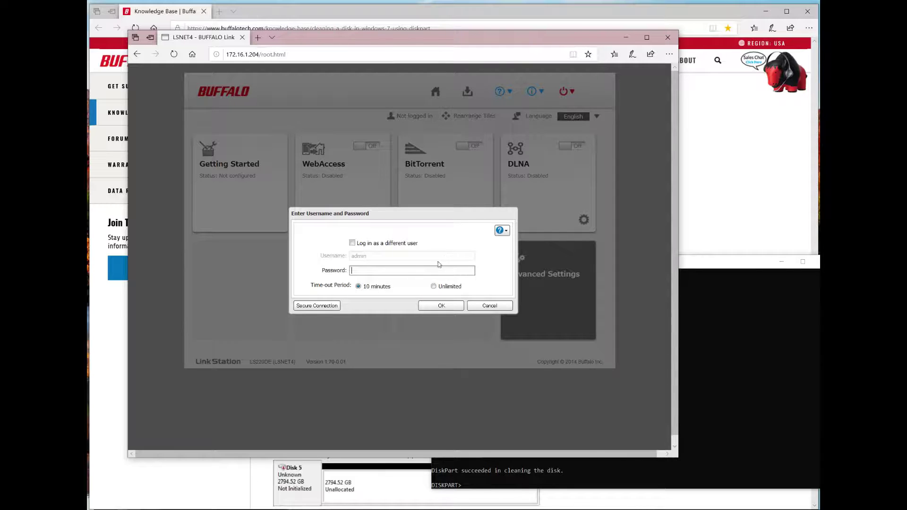
{"action": "left_click", "coordinate": [433, 286]}
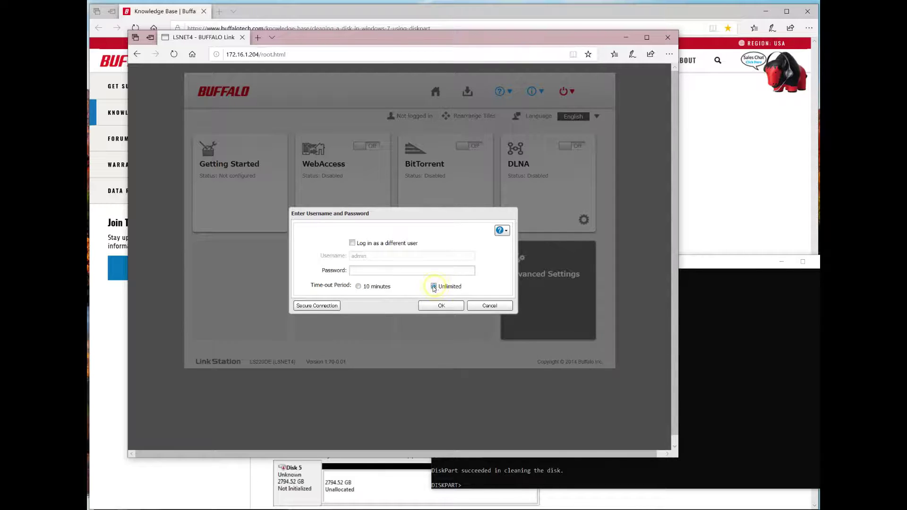
{"action": "left_click", "coordinate": [374, 269]}
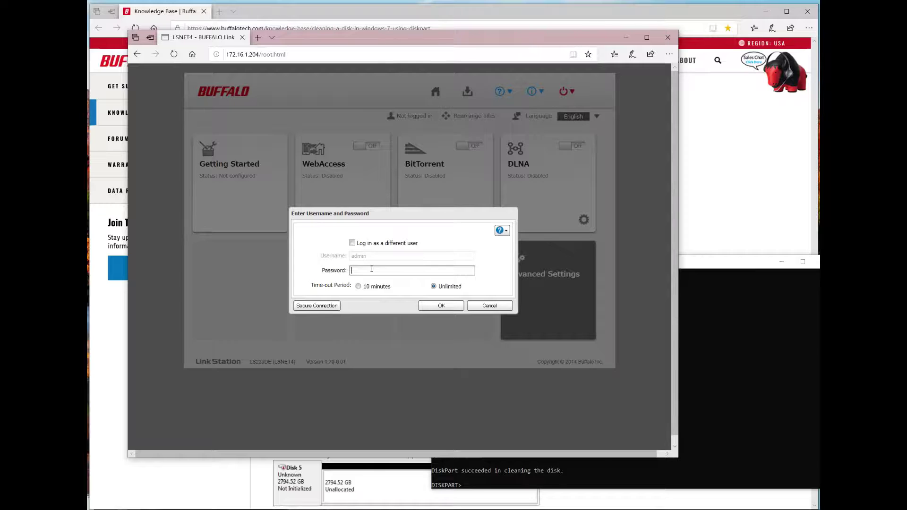
{"action": "type", "text": "•••••••••"}
{"action": "key", "text": "Return"}
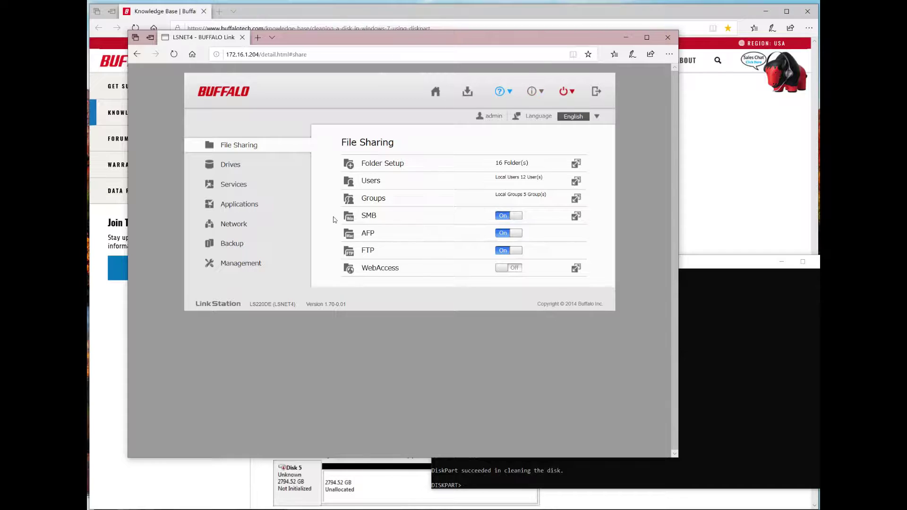
{"action": "left_click", "coordinate": [231, 166]}
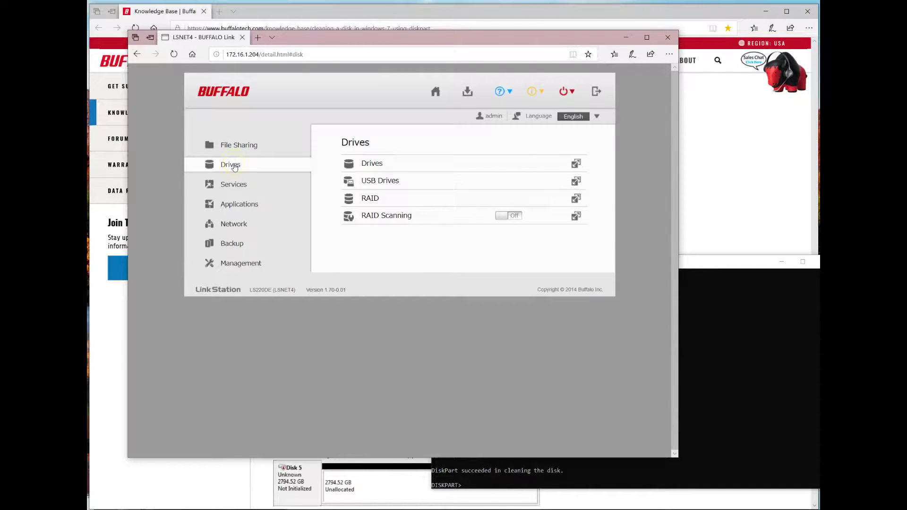
Step: Check the installed drives list, then show the RAID Array List with Array1 still Degraded
{"action": "left_click", "coordinate": [574, 164]}
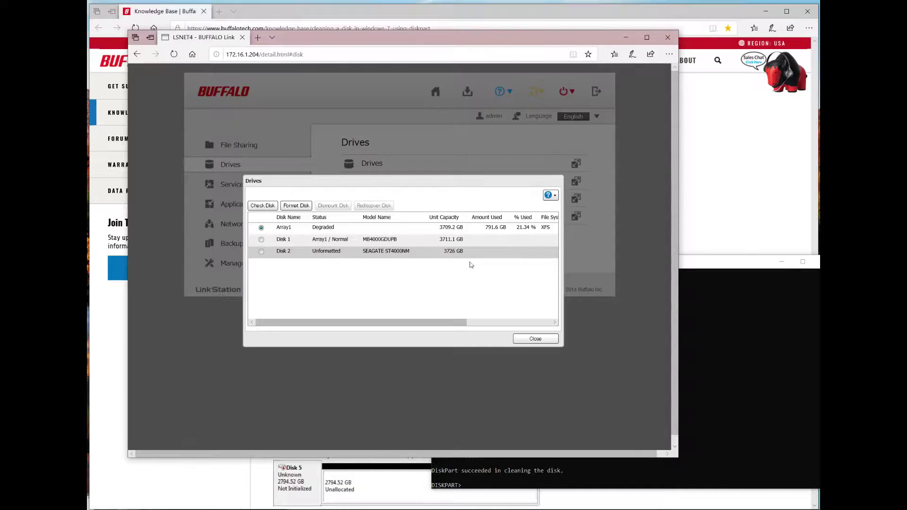
{"action": "left_click", "coordinate": [535, 338]}
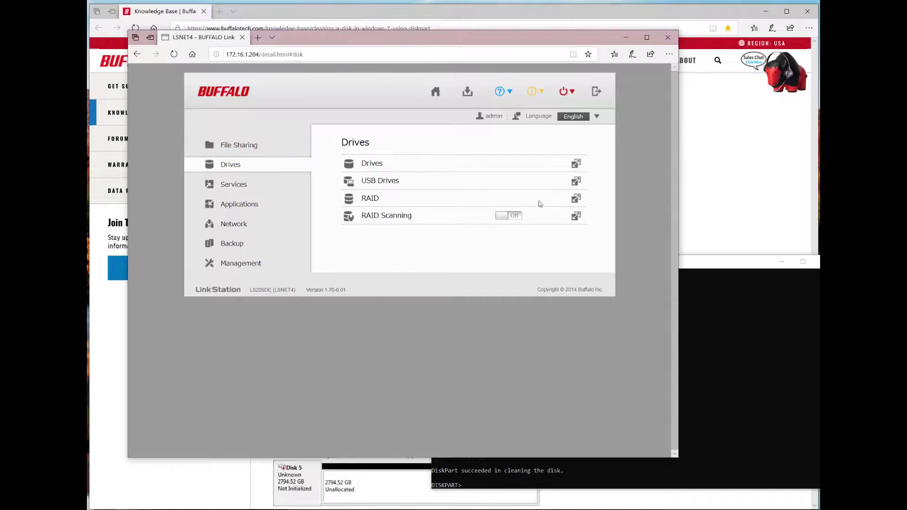
{"action": "left_click", "coordinate": [575, 199]}
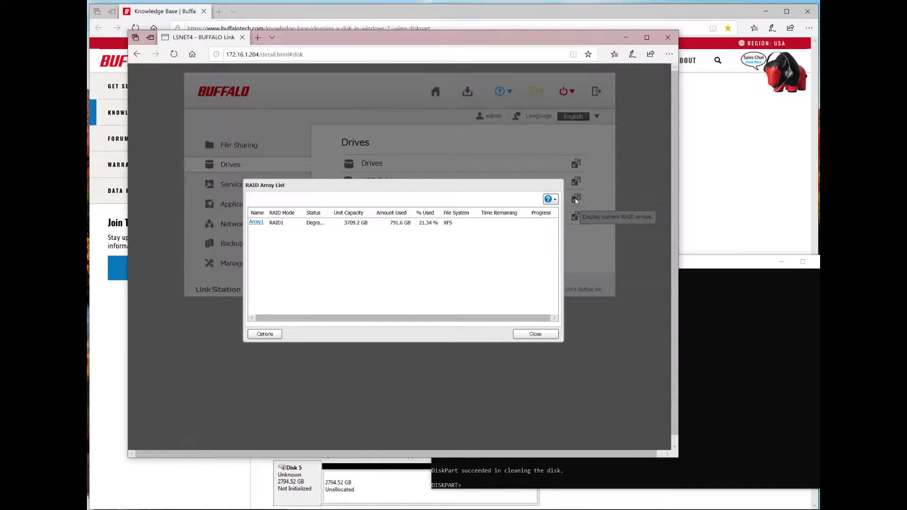
Step: Recover Array1 with Disk 2 added, accepting its data loss and entering the displayed confirmation number
{"action": "left_click", "coordinate": [257, 222]}
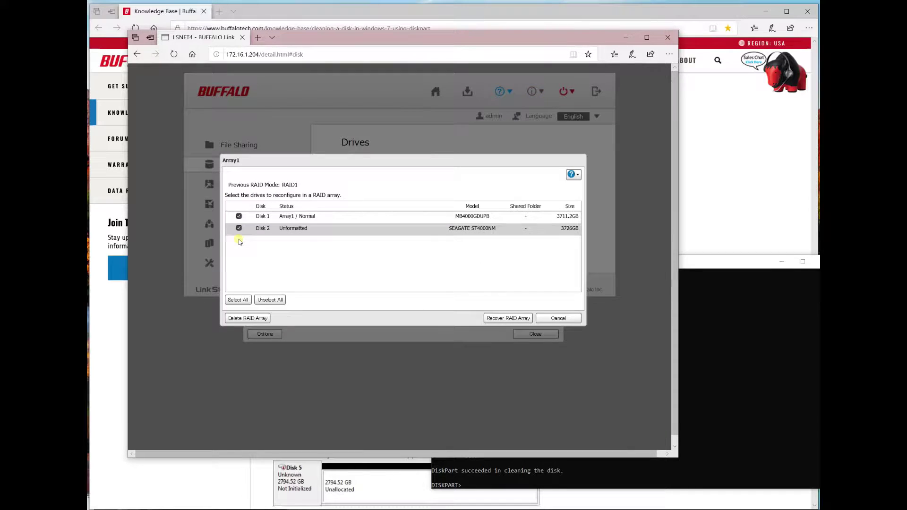
{"action": "left_click", "coordinate": [508, 320]}
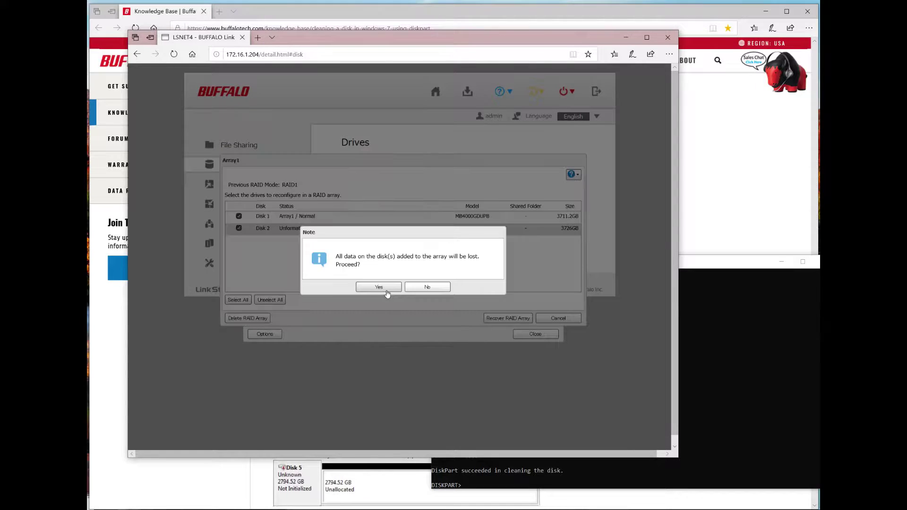
{"action": "left_click", "coordinate": [387, 291]}
{"action": "left_click", "coordinate": [412, 353]}
{"action": "type", "text": "8423"}
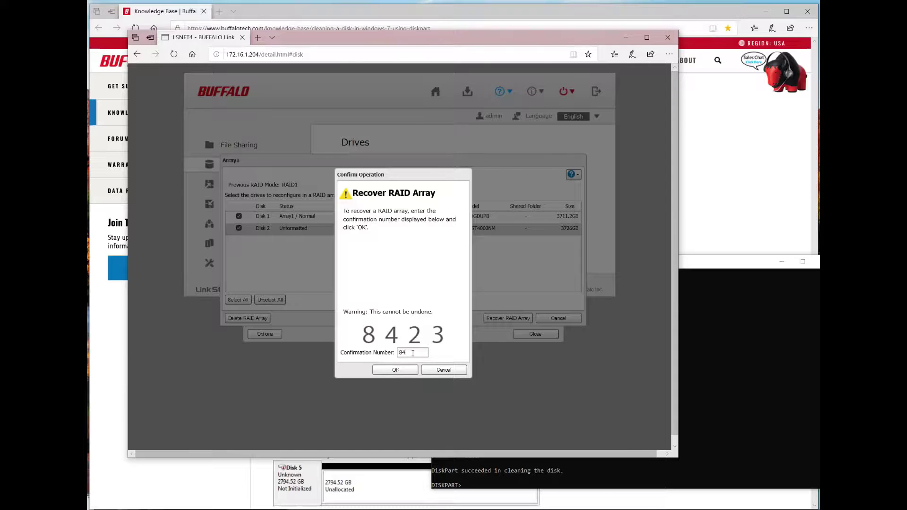
{"action": "key", "text": "Return"}
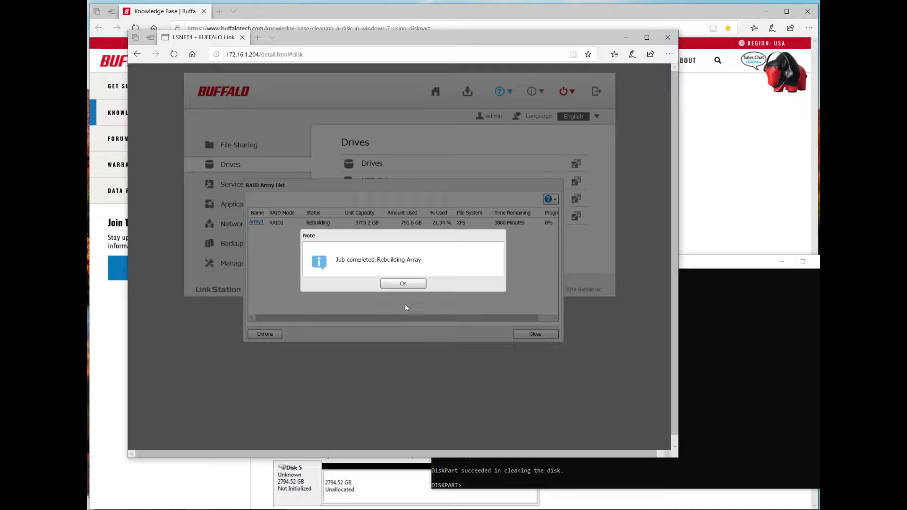
{"action": "left_click", "coordinate": [408, 284]}
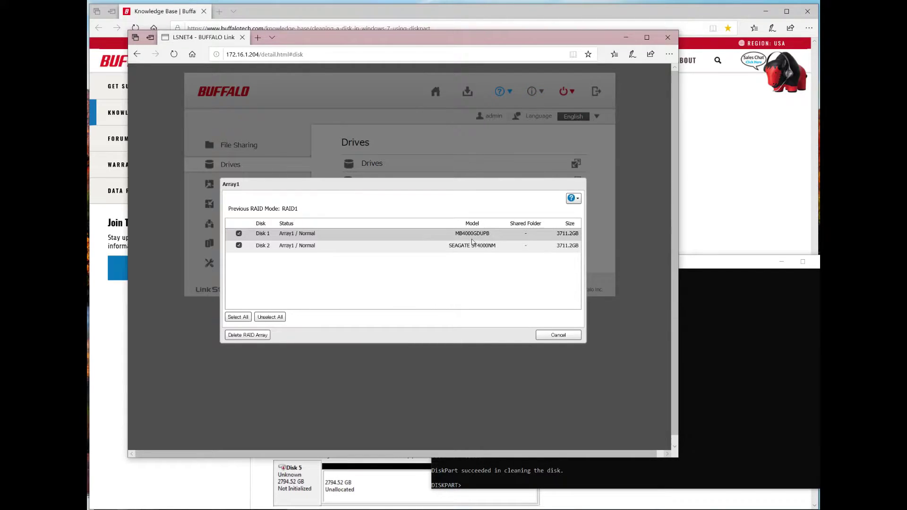
Step: Close the Array1 disk details, with both disks listed as Array1 / Normal, and open the NAS information menu
{"action": "left_click", "coordinate": [543, 91]}
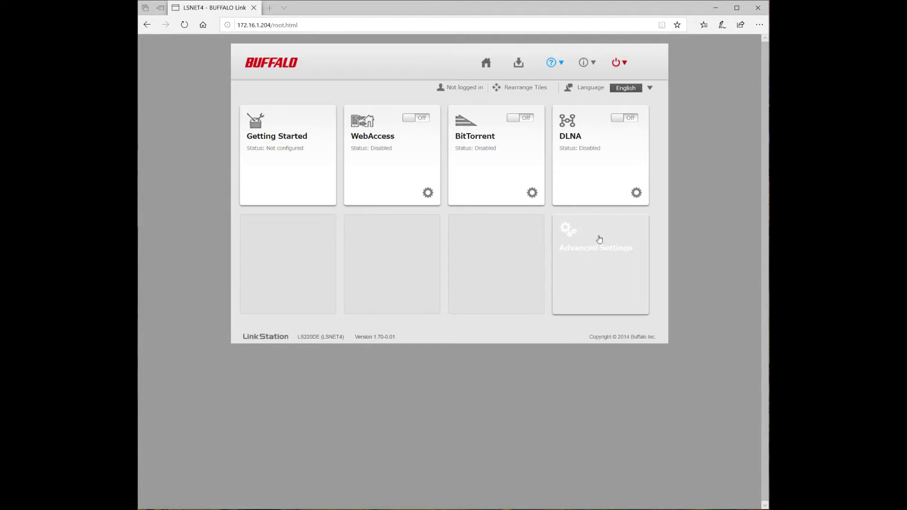
{"action": "left_click", "coordinate": [593, 65]}
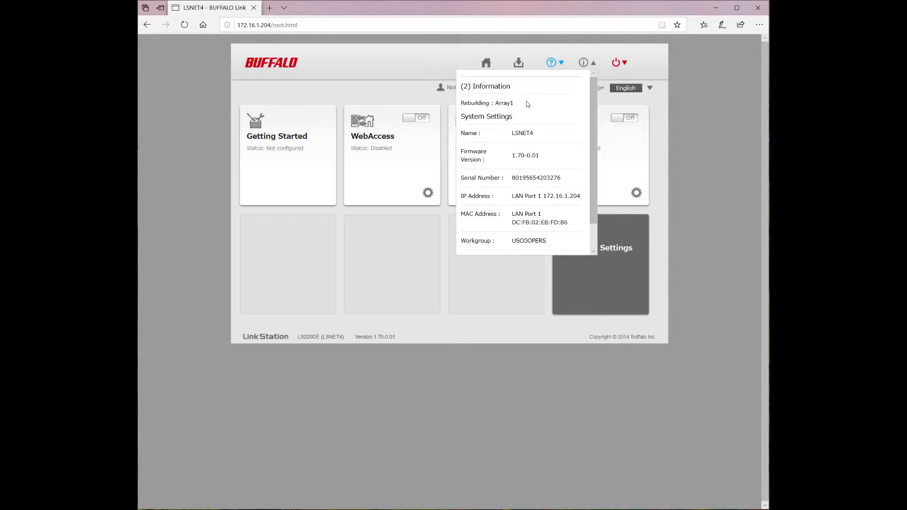
Step: Go to Advanced Settings and show the RAID Array List, where Array1 reads Rebuilding at 0.5%
{"action": "left_click", "coordinate": [617, 275]}
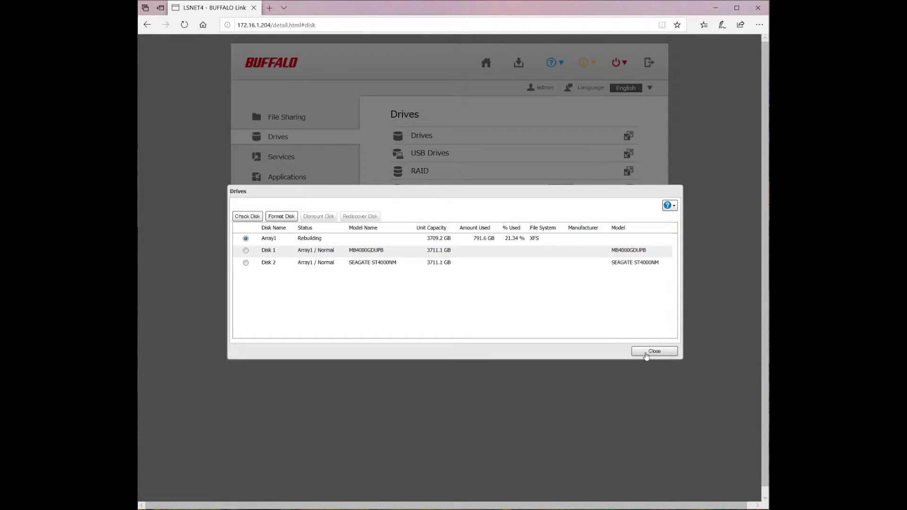
{"action": "left_click", "coordinate": [648, 352]}
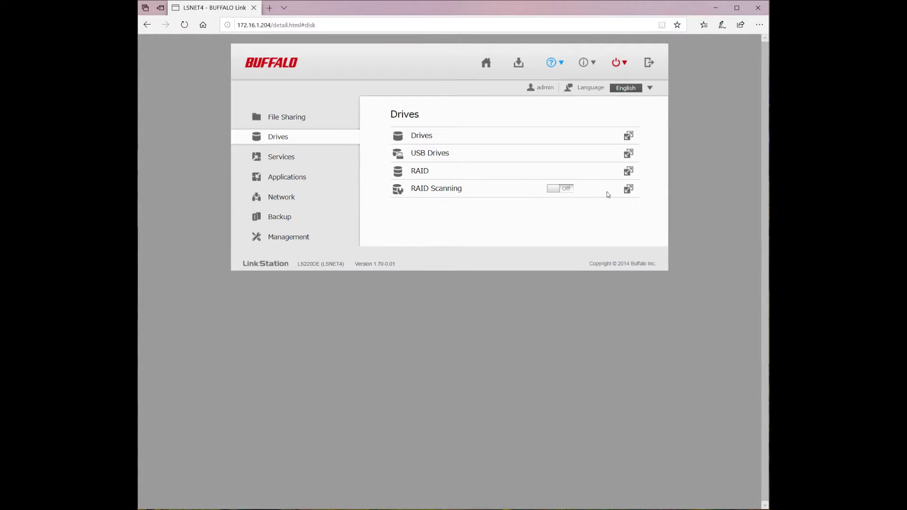
{"action": "left_click", "coordinate": [627, 190]}
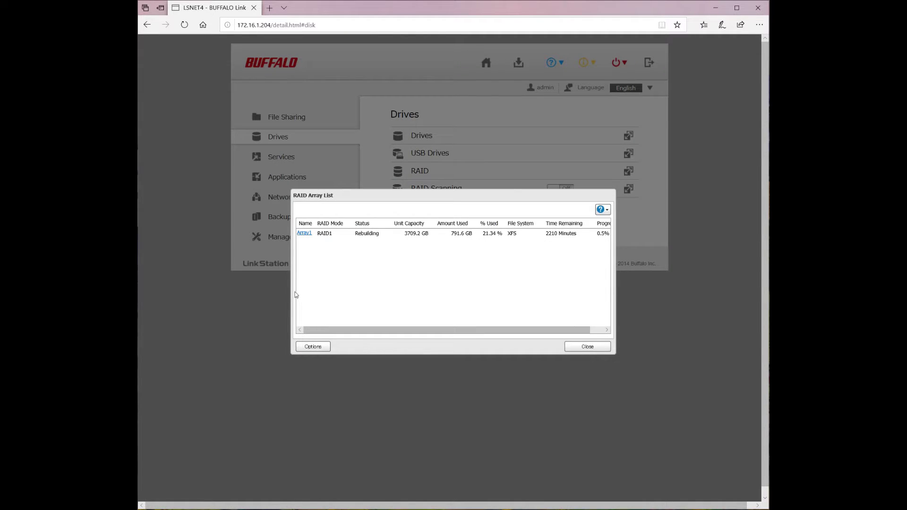
{"action": "left_click_drag", "start_coordinate": [293, 295], "coordinate": [219, 289]}
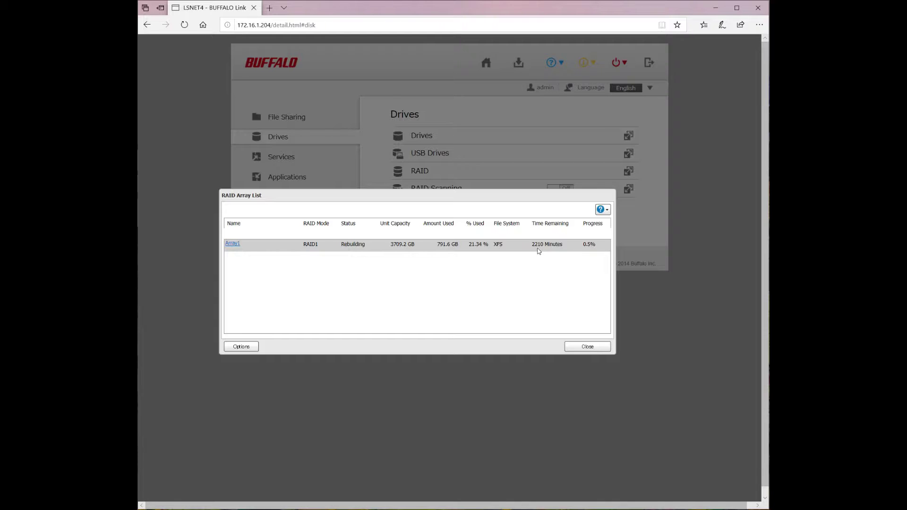
{"action": "key", "text": "alt+Tab"}
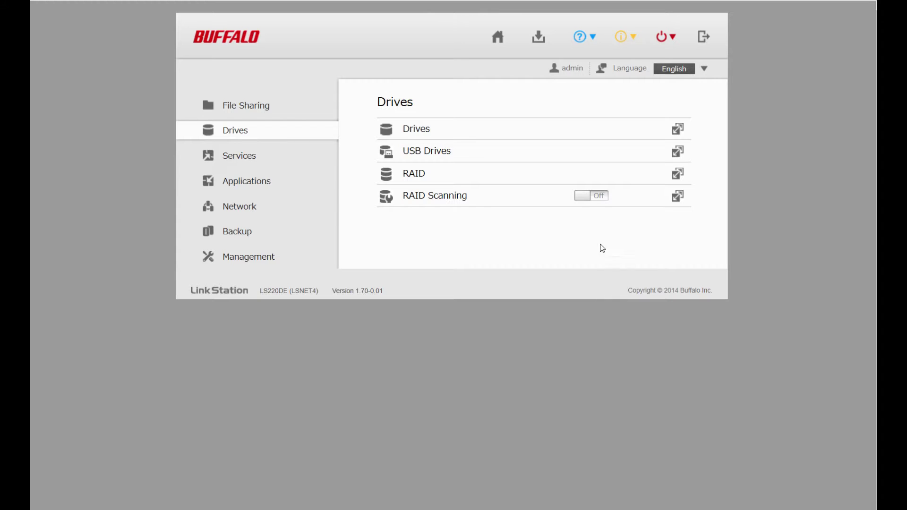
{"action": "left_click", "coordinate": [677, 173]}
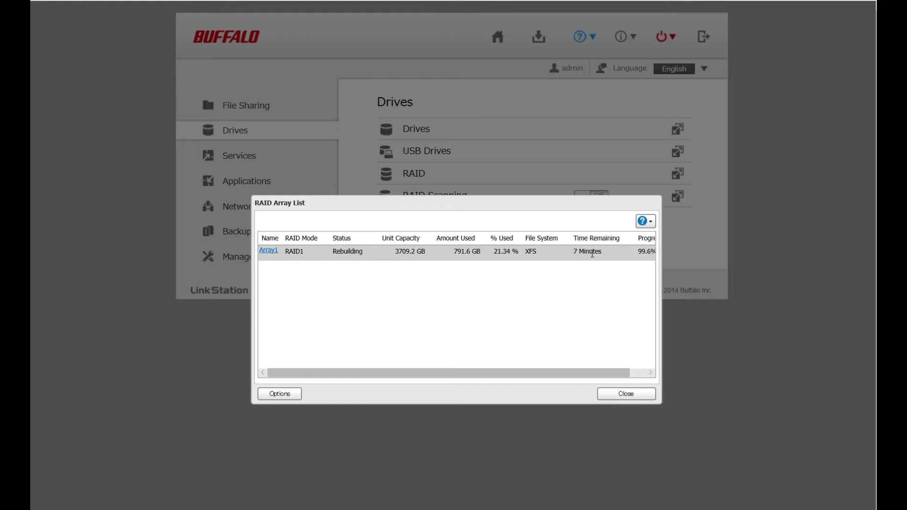
{"action": "key", "text": "Escape"}
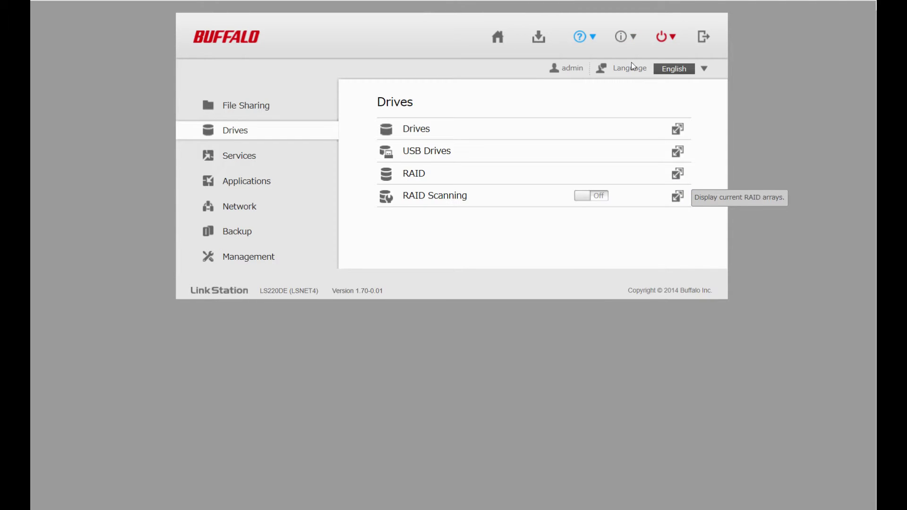
{"action": "left_click", "coordinate": [678, 174]}
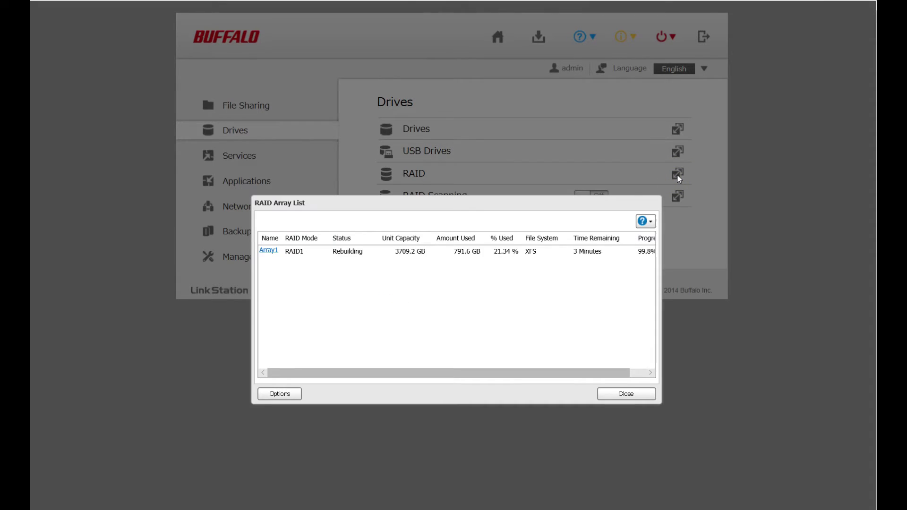
{"action": "key", "text": "Escape"}
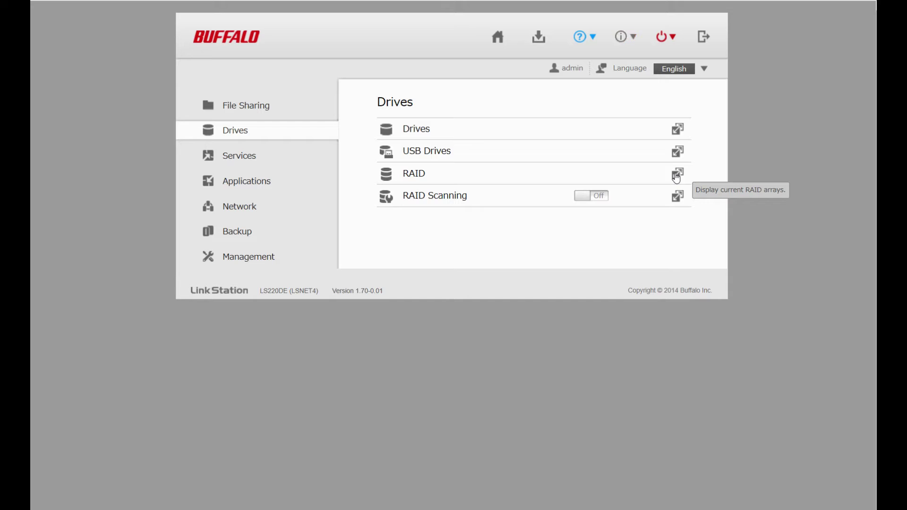
{"action": "left_click", "coordinate": [677, 174]}
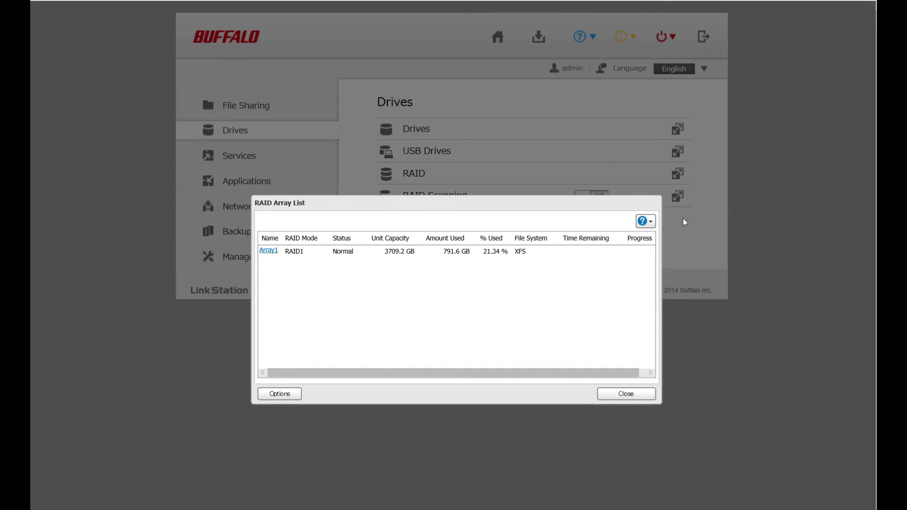
{"action": "left_click", "coordinate": [623, 394]}
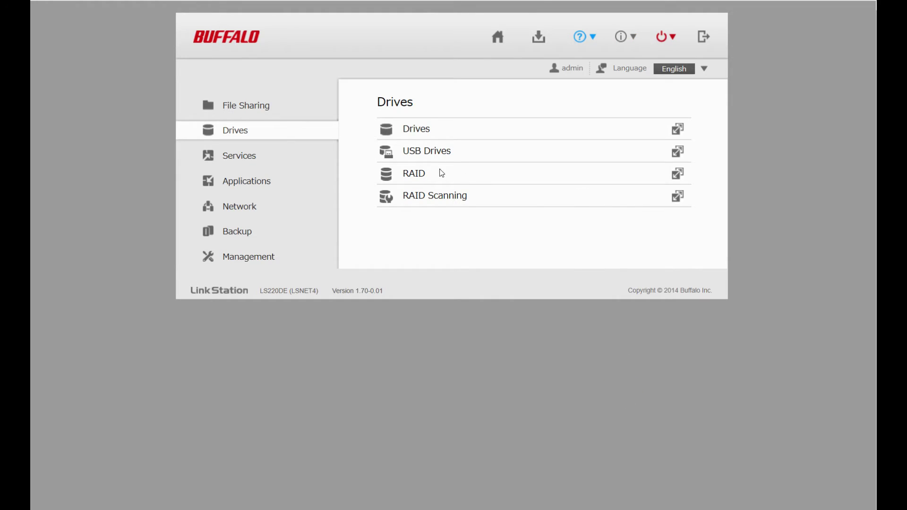
Step: Switch RAID Scanning on and bring up its schedule of 4th week Friday at 1 a.m
{"action": "left_click", "coordinate": [583, 198]}
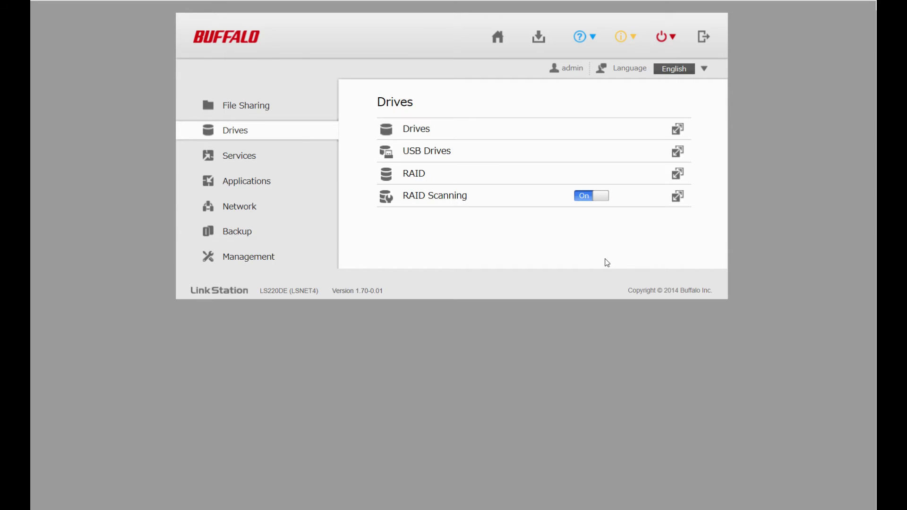
{"action": "left_click", "coordinate": [675, 197]}
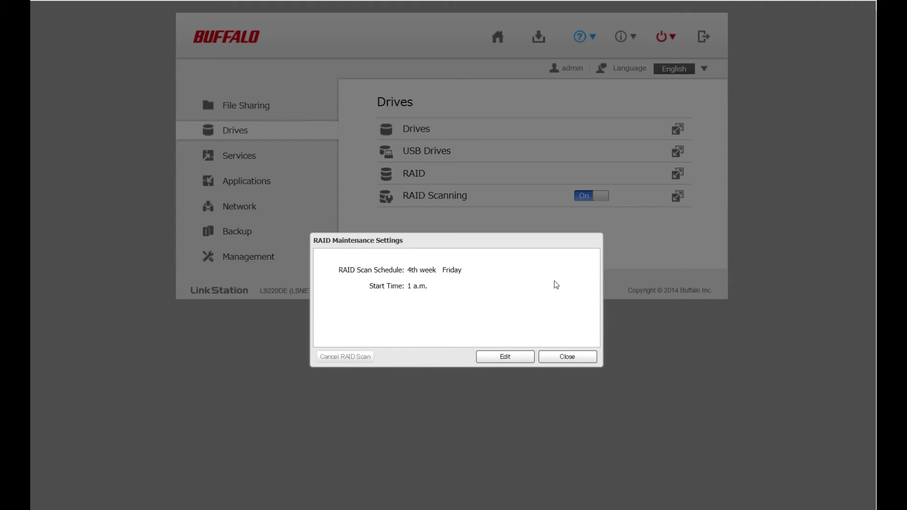